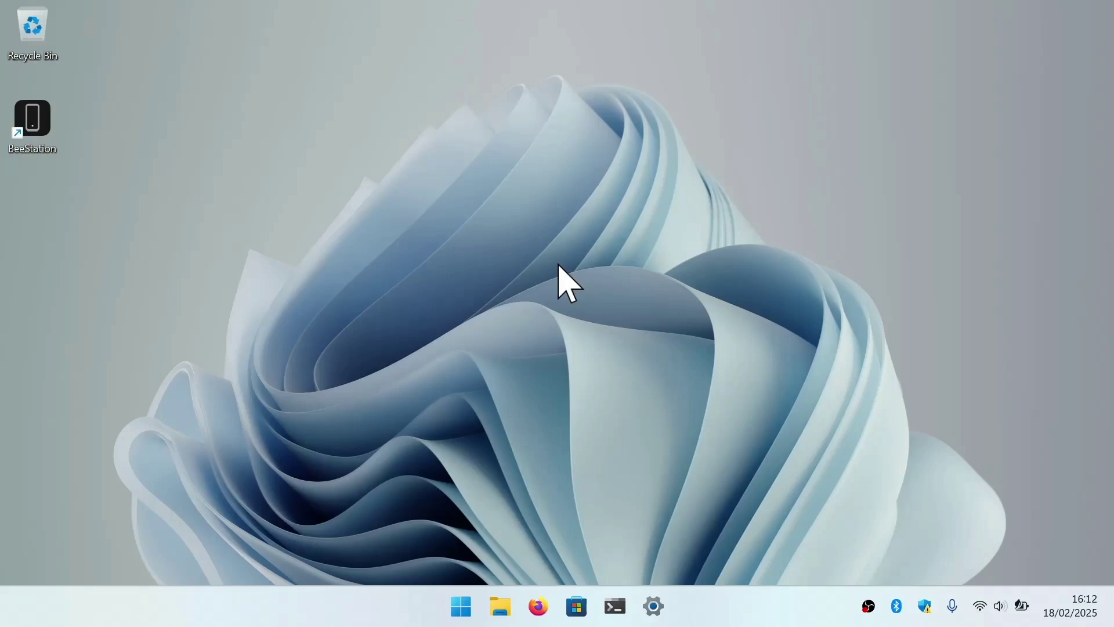
Search 'windows backup' and start System Image Backup, approving the UAC prompt with the admin password.
{"action": "left_click", "coordinate": [462, 604]}
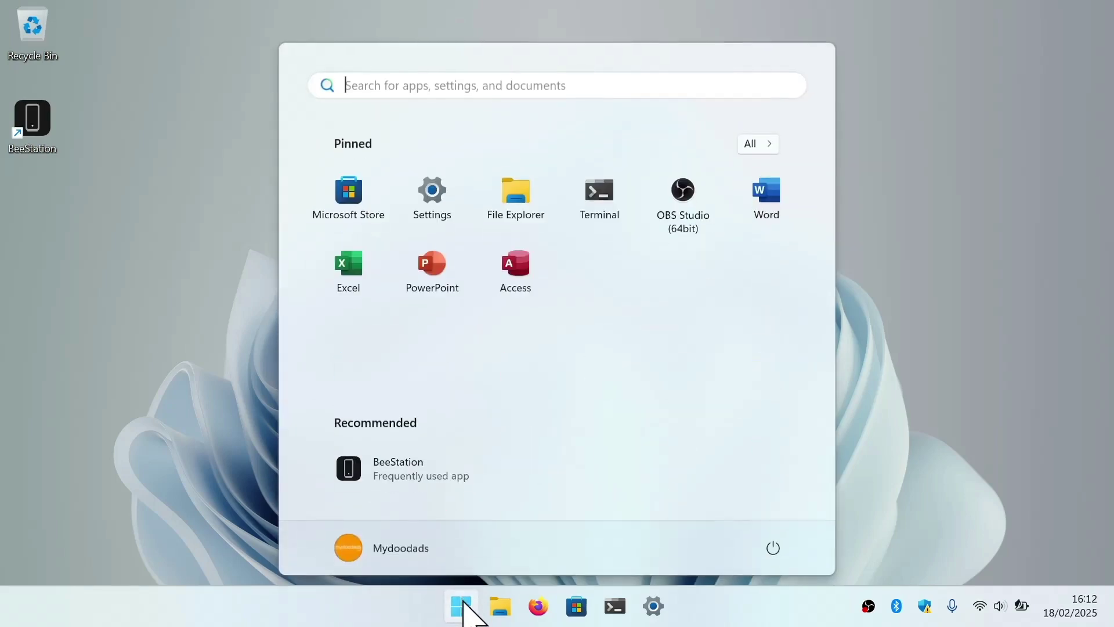
{"action": "type", "text": "windows"}
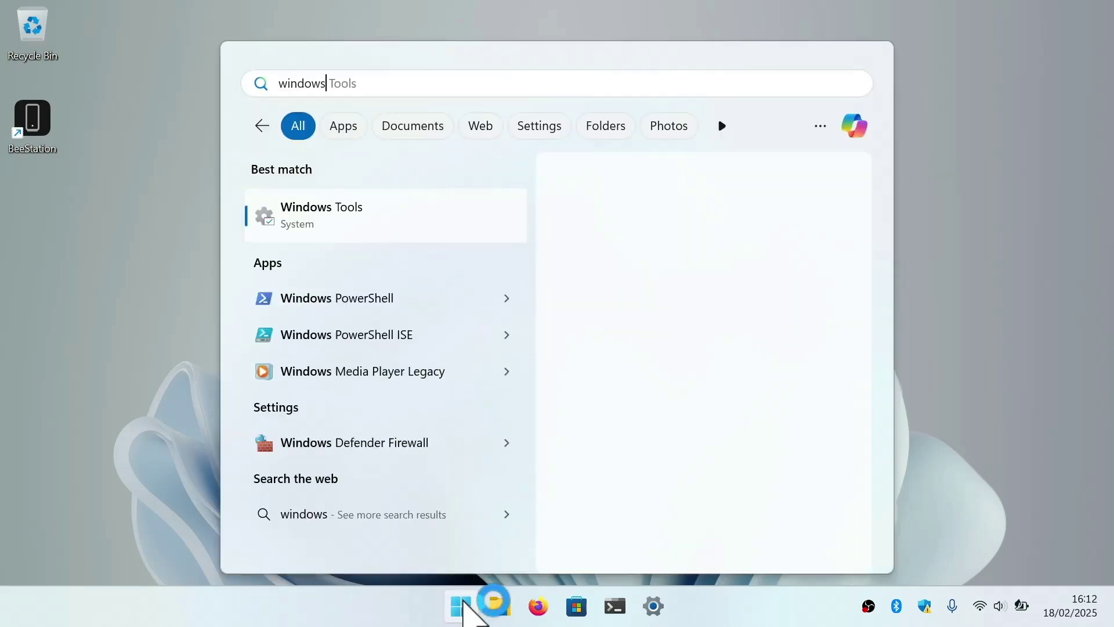
{"action": "type", "text": " backup"}
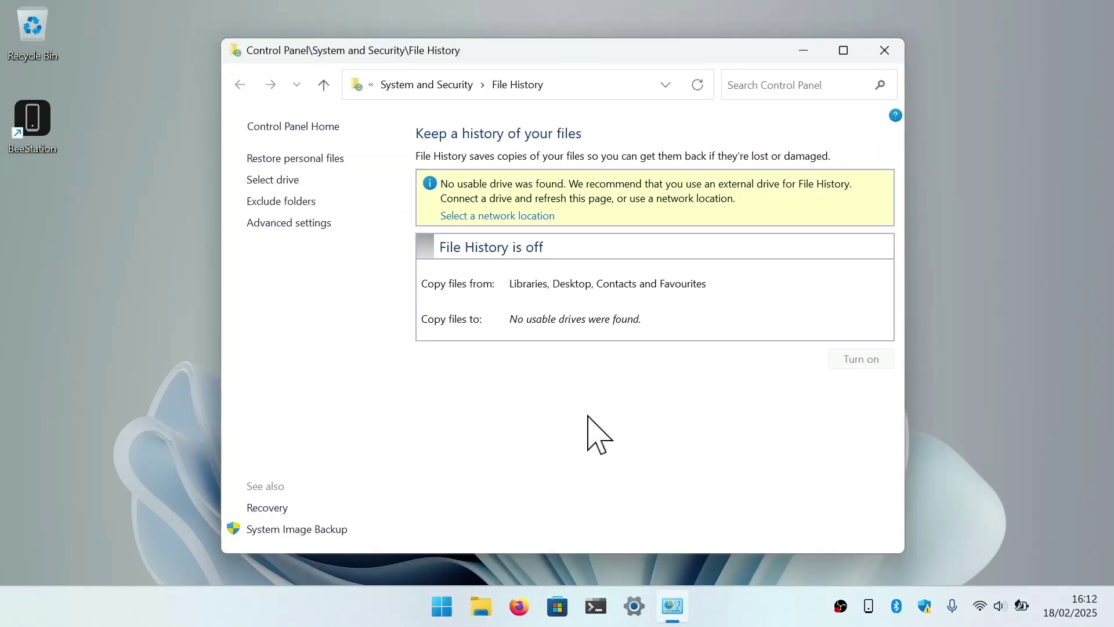
{"action": "left_click", "coordinate": [343, 529]}
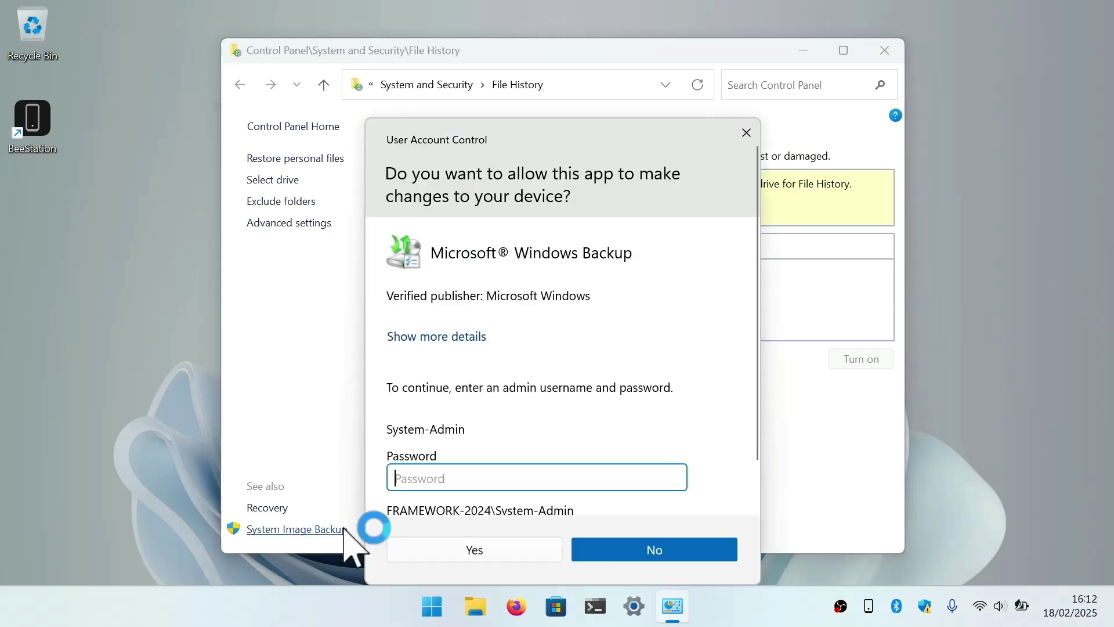
{"action": "type", "text": "••••••••••"}
{"action": "key", "text": "Return"}
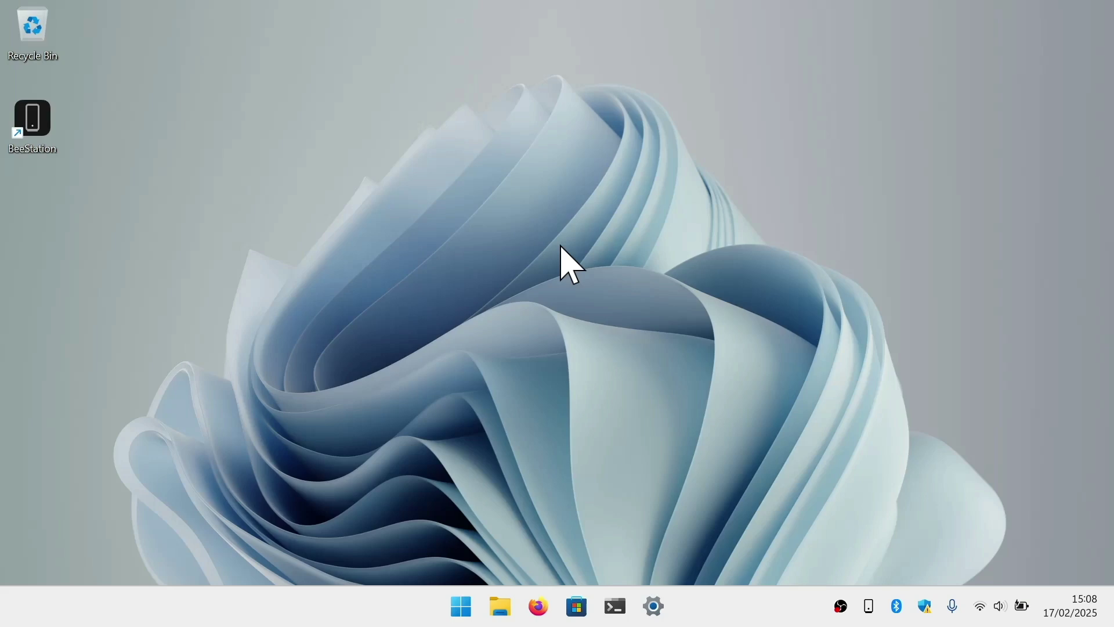
Find 'terminal' in Start and run it as administrator, entering the admin password.
{"action": "left_click", "coordinate": [464, 603]}
{"action": "type", "text": "terminal"}
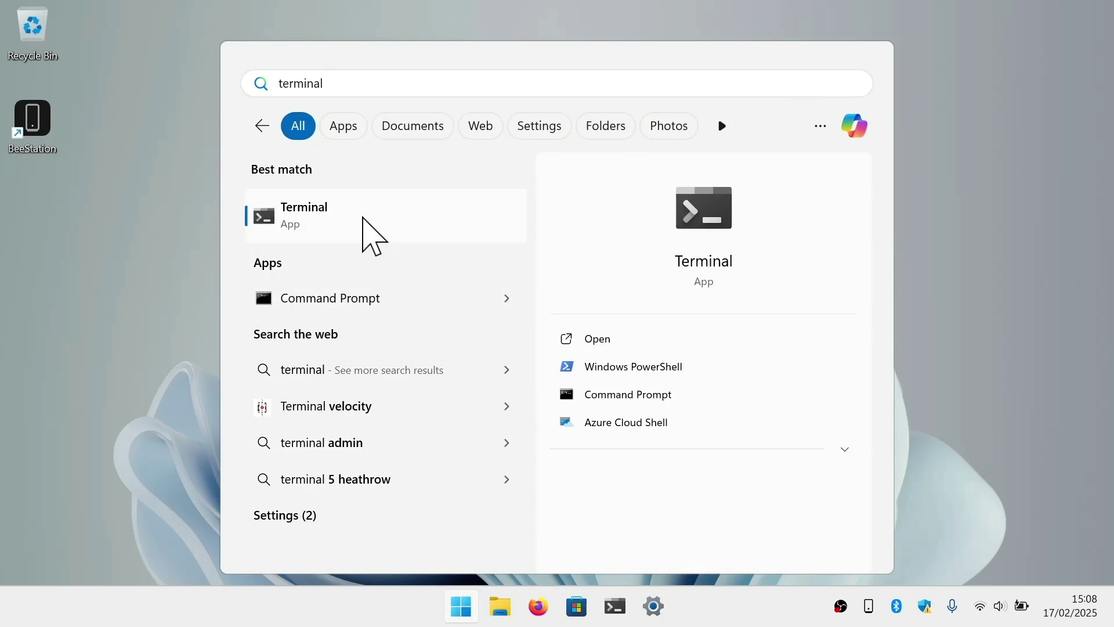
{"action": "right_click", "coordinate": [363, 219]}
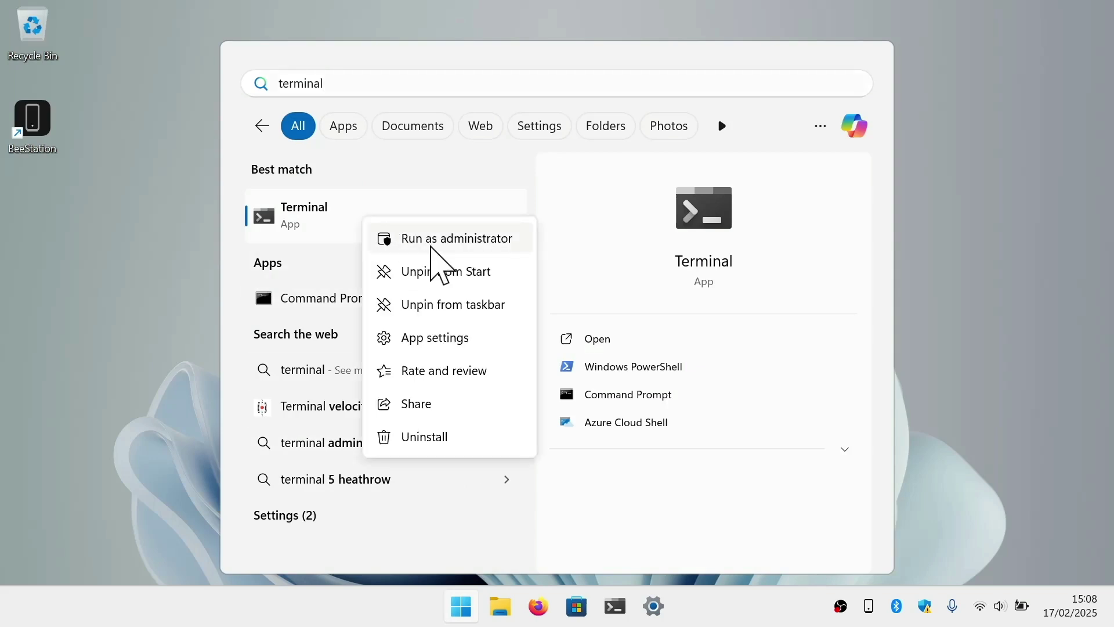
{"action": "left_click", "coordinate": [465, 248]}
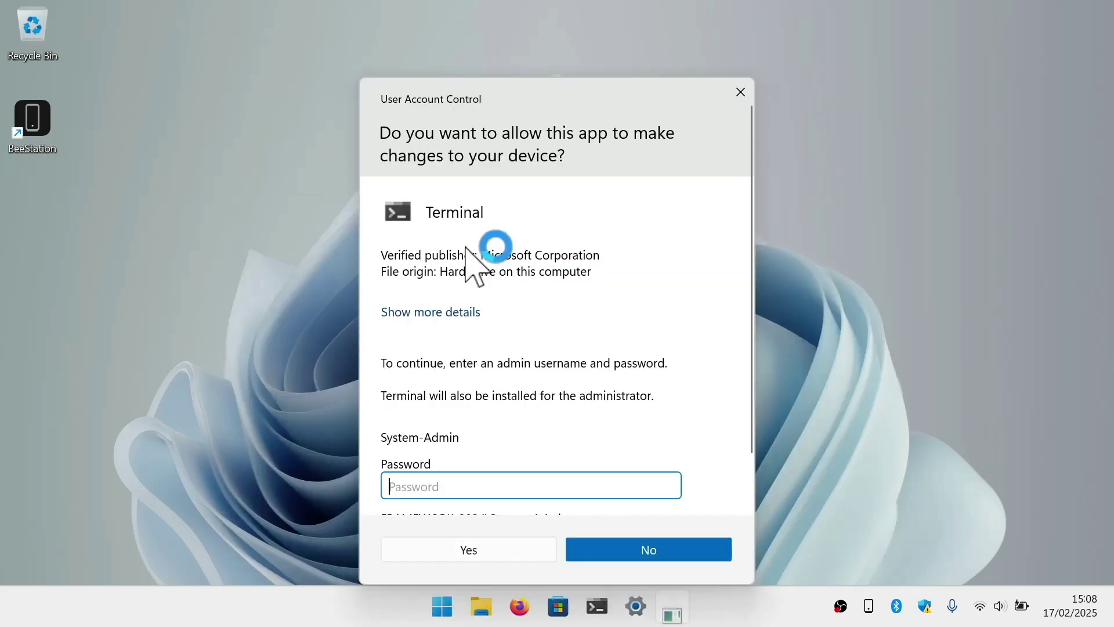
{"action": "type", "text": "••••••••••"}
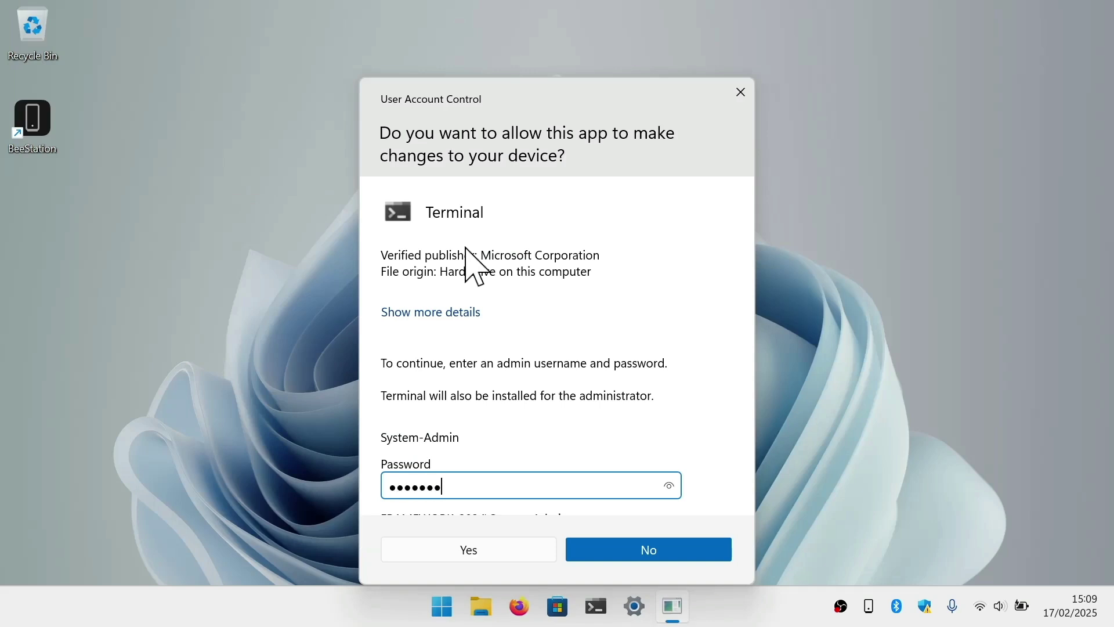
{"action": "key", "text": "Return"}
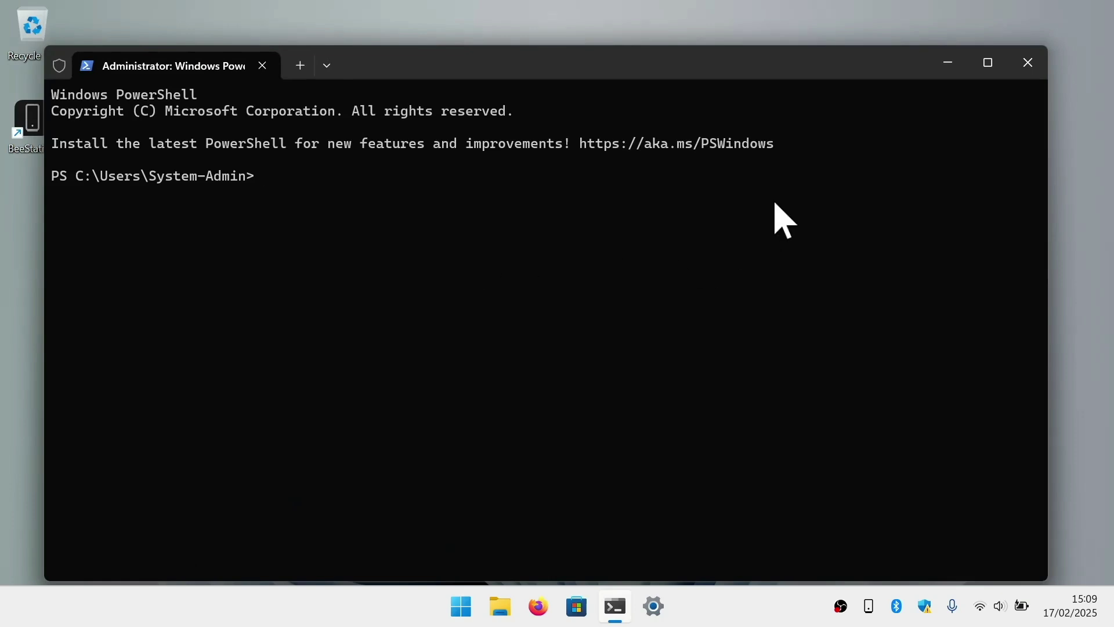
Check BitLocker status with manage-bde -status, then close the terminal with exit.
{"action": "type", "text": "manage"}
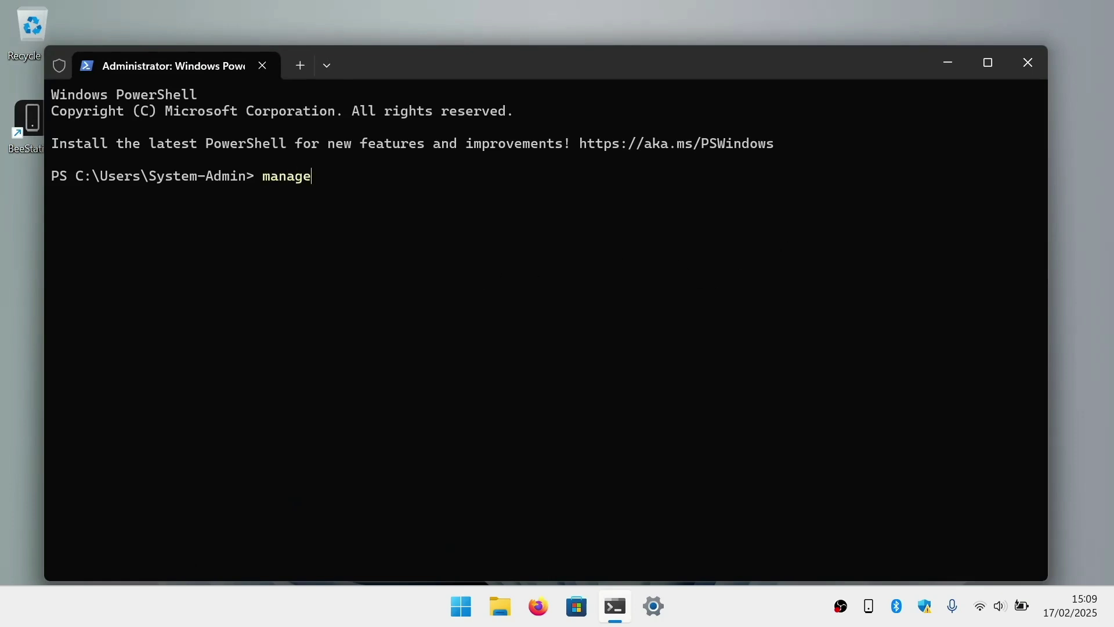
{"action": "type", "text": "-bde -status"}
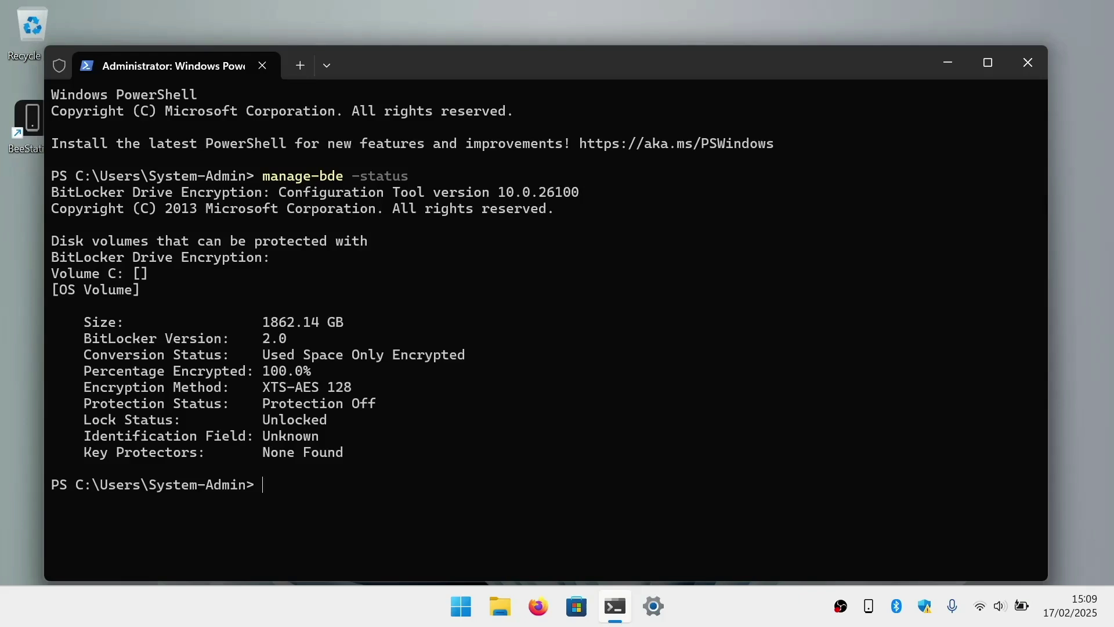
{"action": "type", "text": "exit"}
{"action": "key", "text": "Return"}
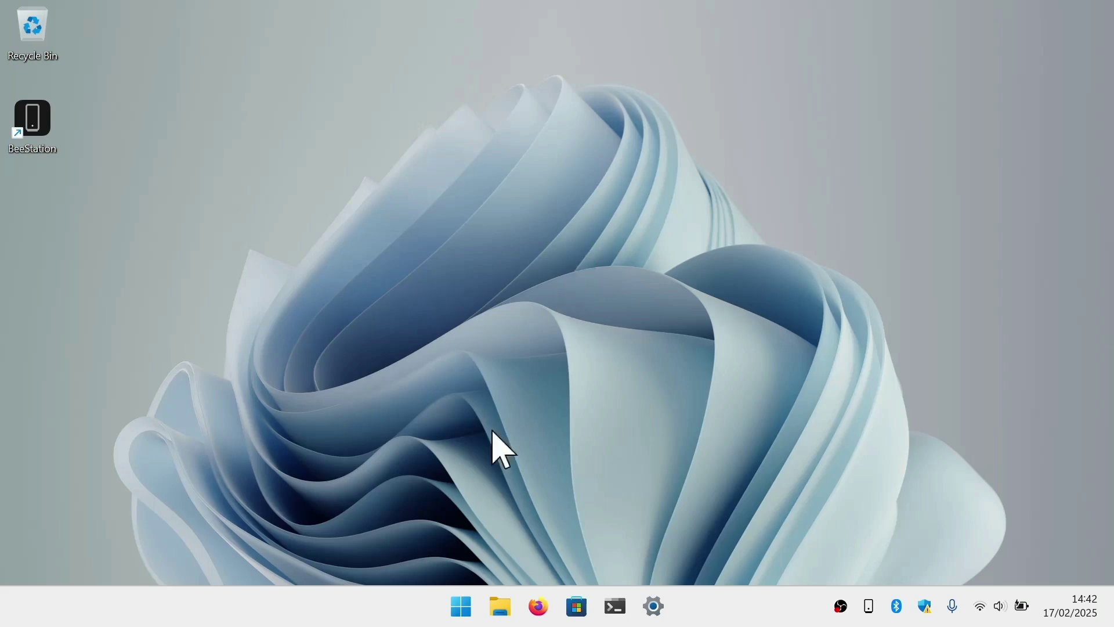
Open Settings and go to System > Recovery to view the recovery options.
{"action": "left_click", "coordinate": [460, 610]}
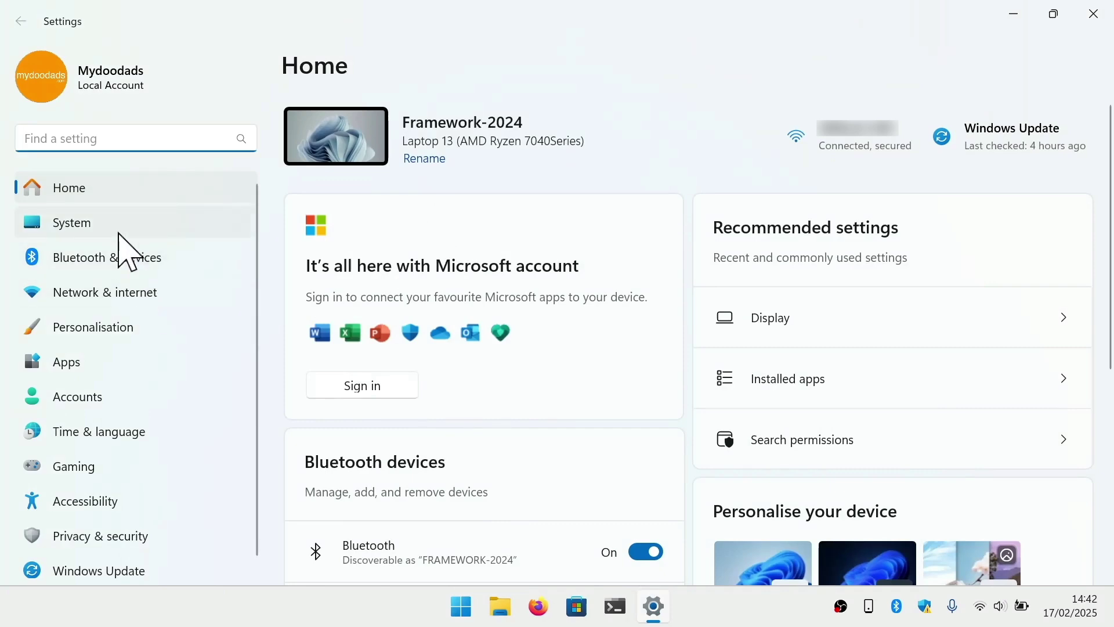
{"action": "left_click", "coordinate": [125, 247]}
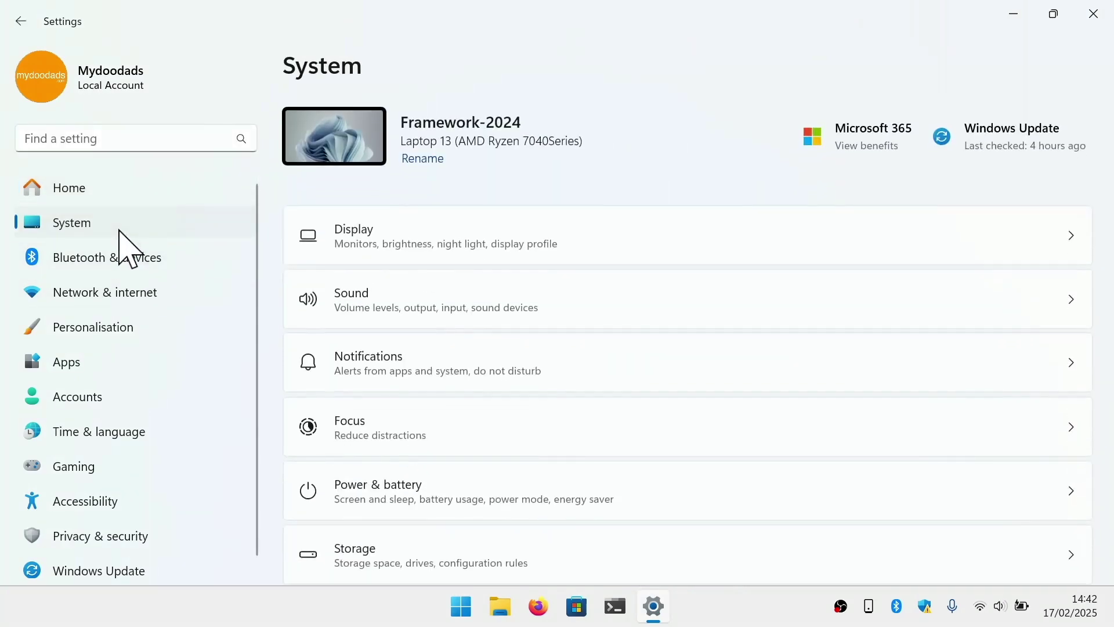
{"action": "scroll", "coordinate": [684, 258], "scroll_direction": "down", "scroll_amount": 5}
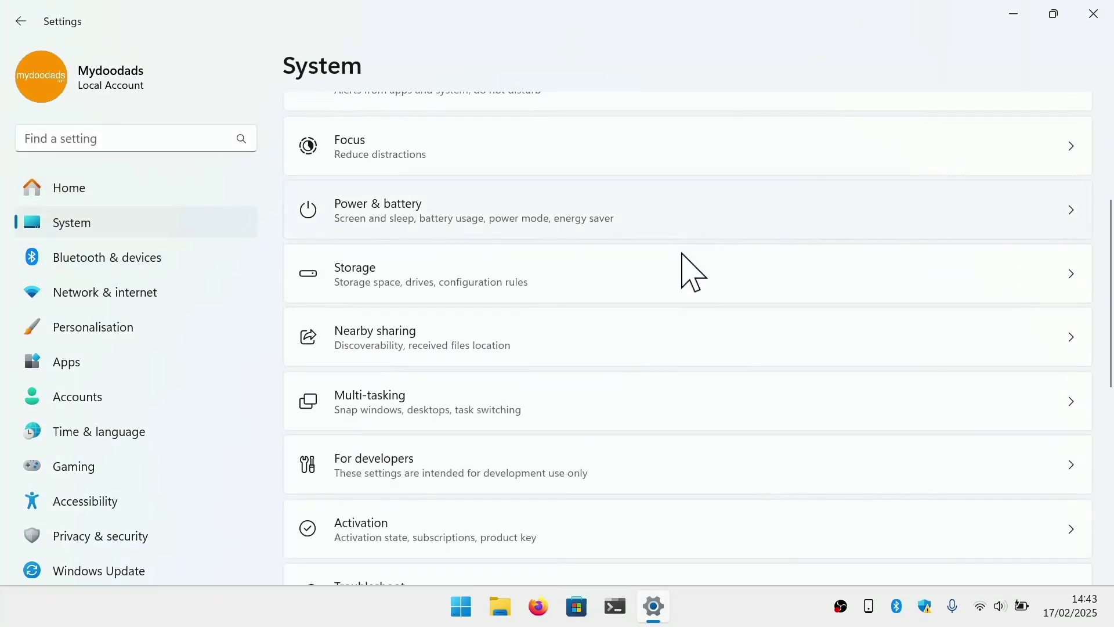
{"action": "scroll", "coordinate": [683, 258], "scroll_direction": "down", "scroll_amount": 3}
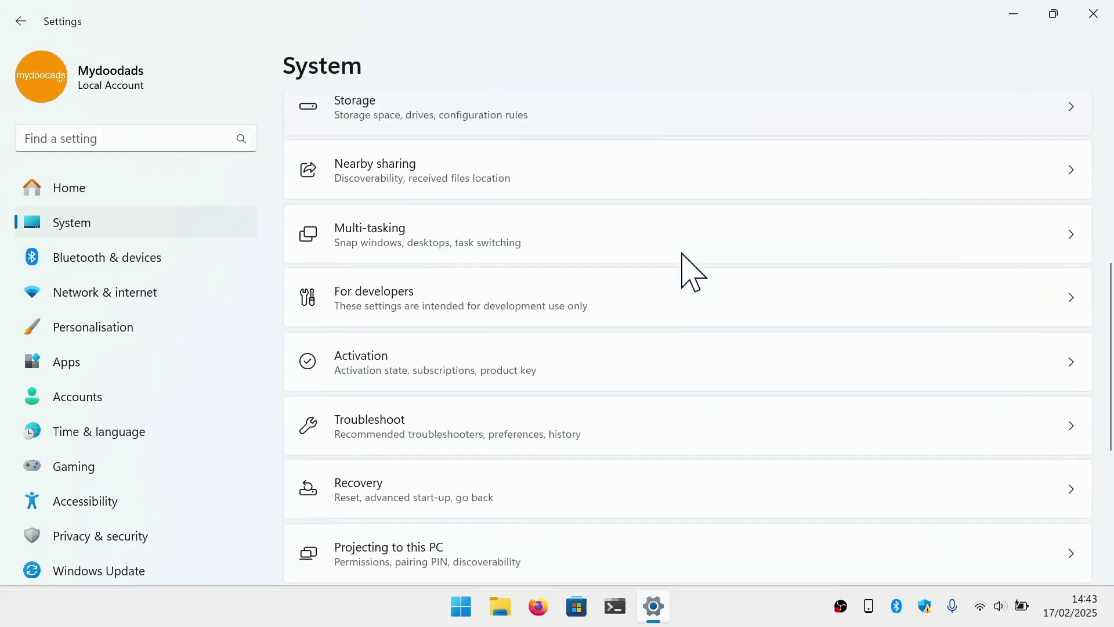
{"action": "left_click", "coordinate": [544, 498]}
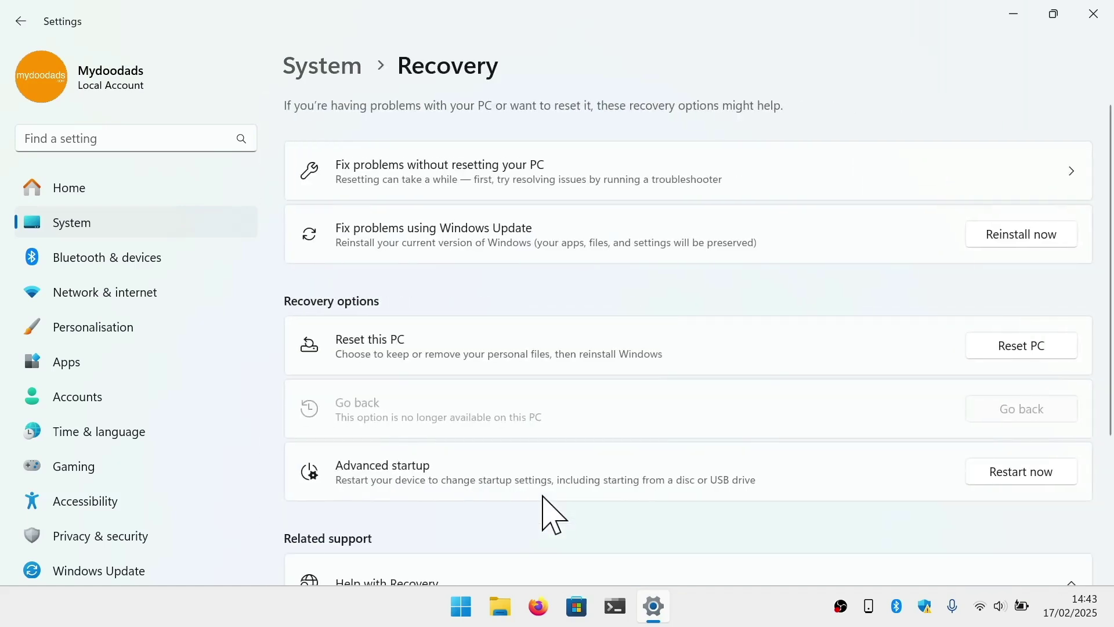
{"action": "scroll", "coordinate": [729, 308], "scroll_direction": "down", "scroll_amount": 2}
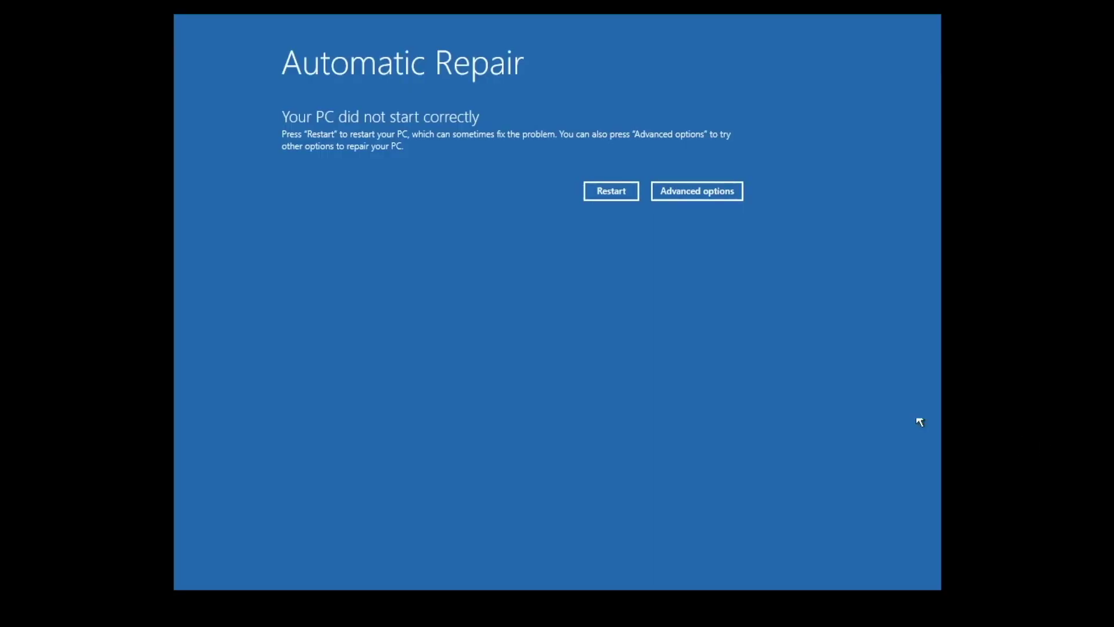
Choose Advanced options on the Automatic Repair screen.
{"action": "left_click", "coordinate": [695, 195]}
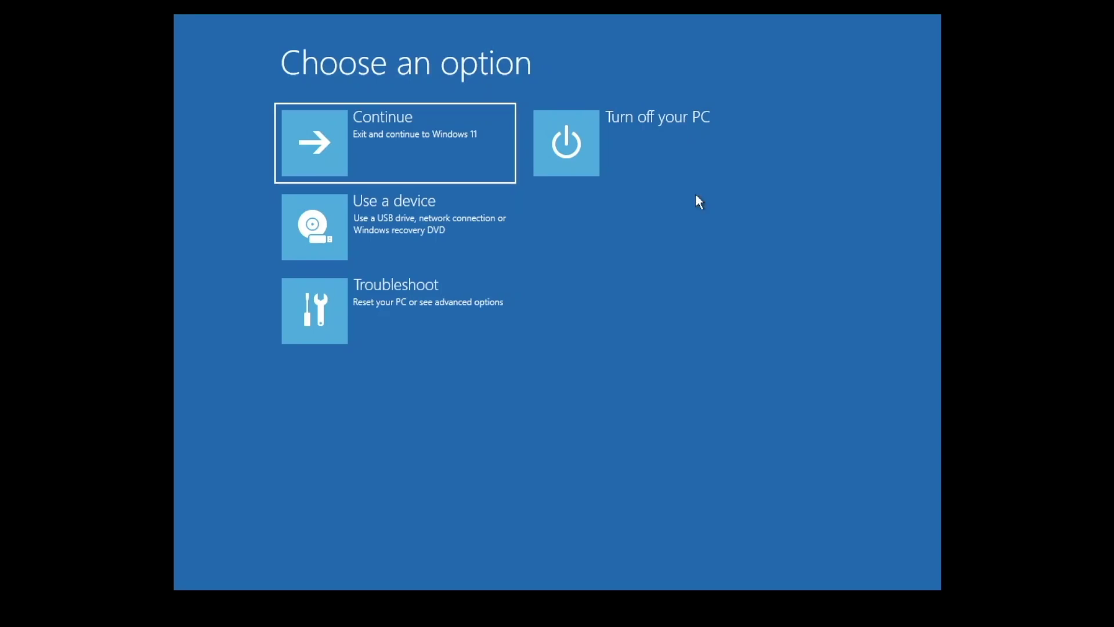
{"action": "key", "text": "Down"}
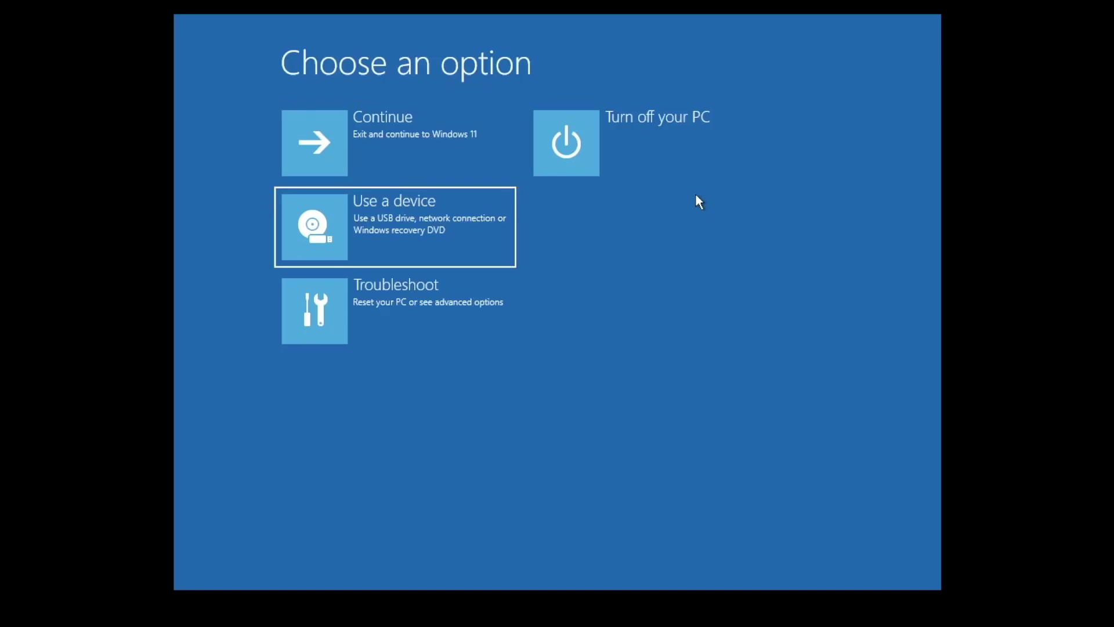
{"action": "key", "text": "Return"}
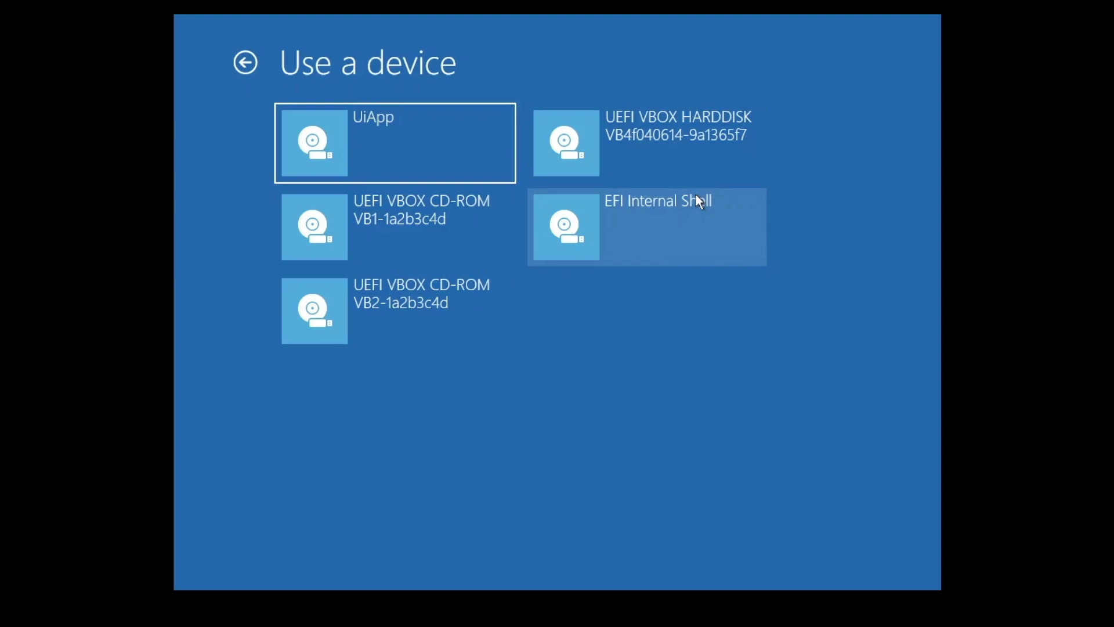
{"action": "left_click", "coordinate": [243, 61]}
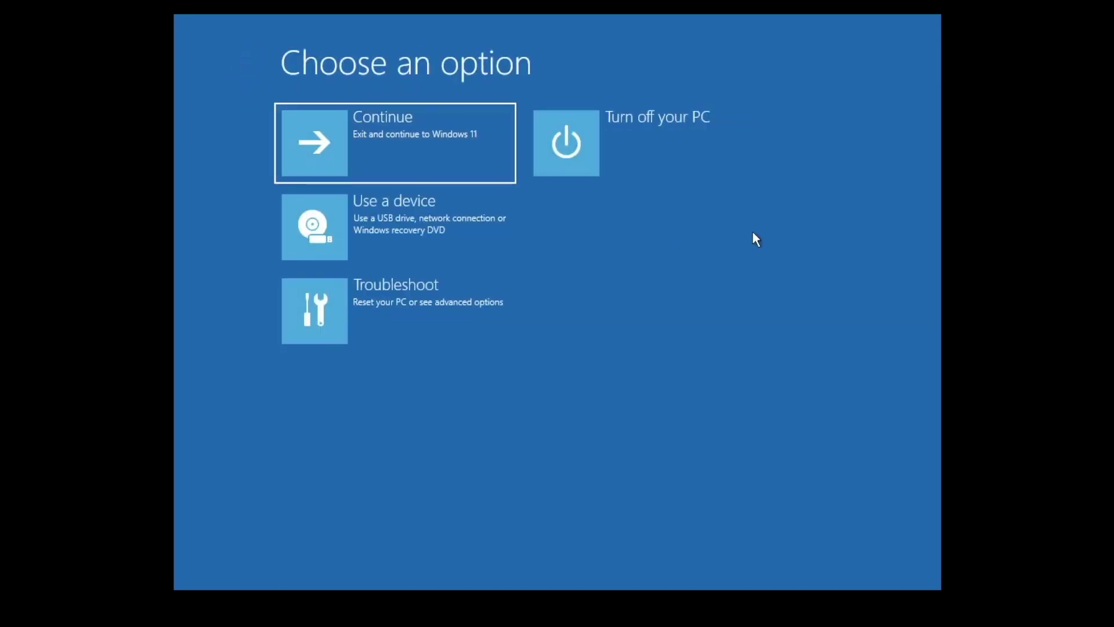
Open Troubleshoot > Reset this PC and compare Keep my files with Remove everything.
{"action": "key", "text": "Down"}
{"action": "key", "text": "Down"}
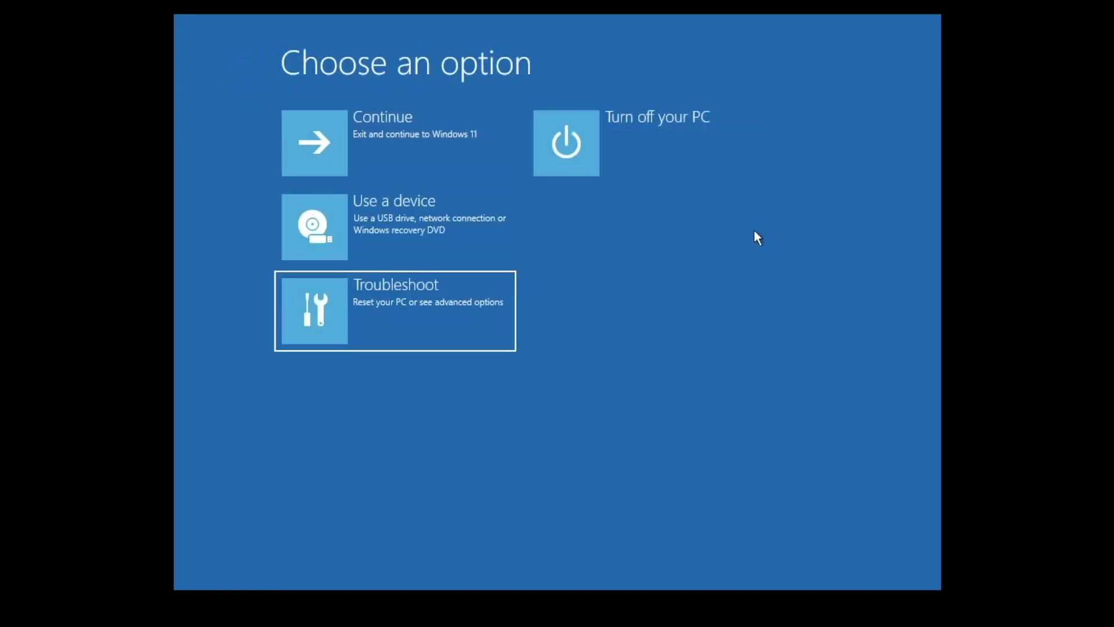
{"action": "key", "text": "Return"}
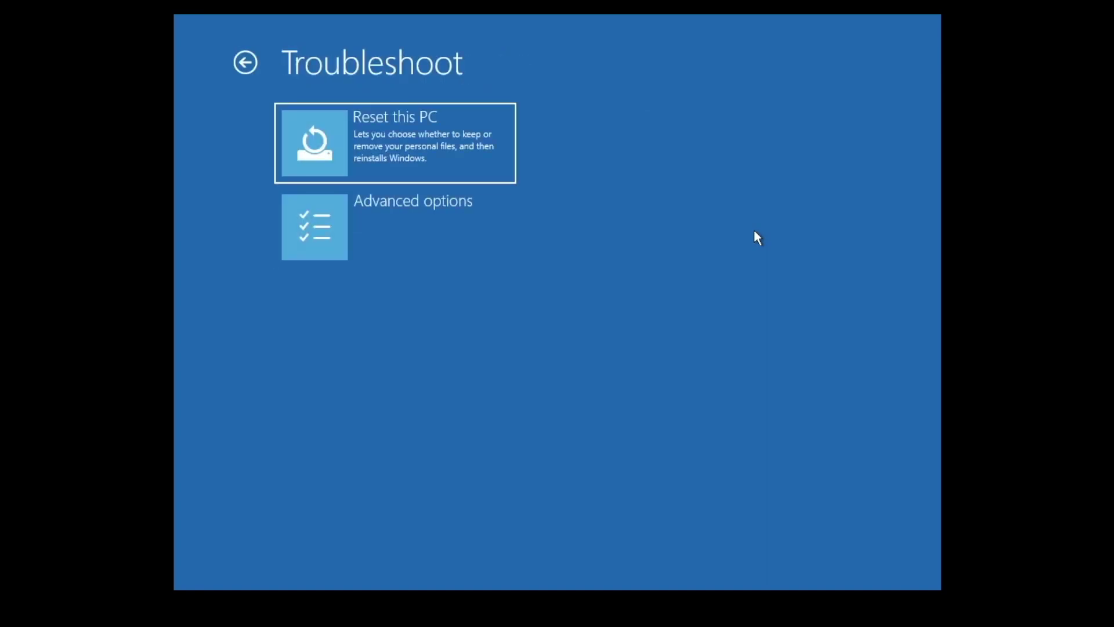
{"action": "key", "text": "Return"}
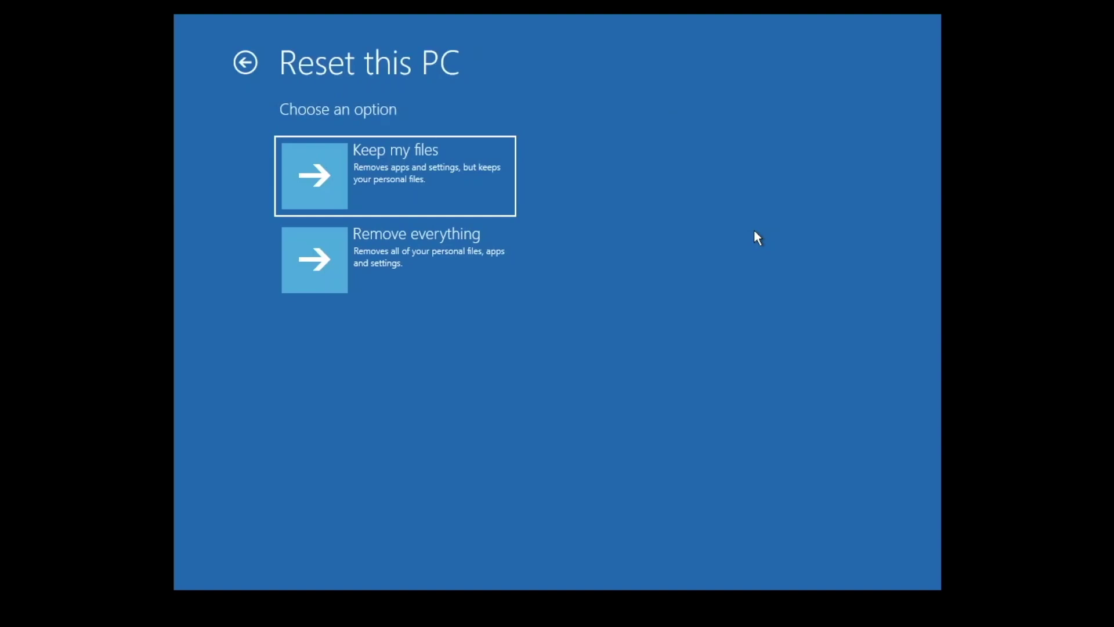
{"action": "key", "text": "Down"}
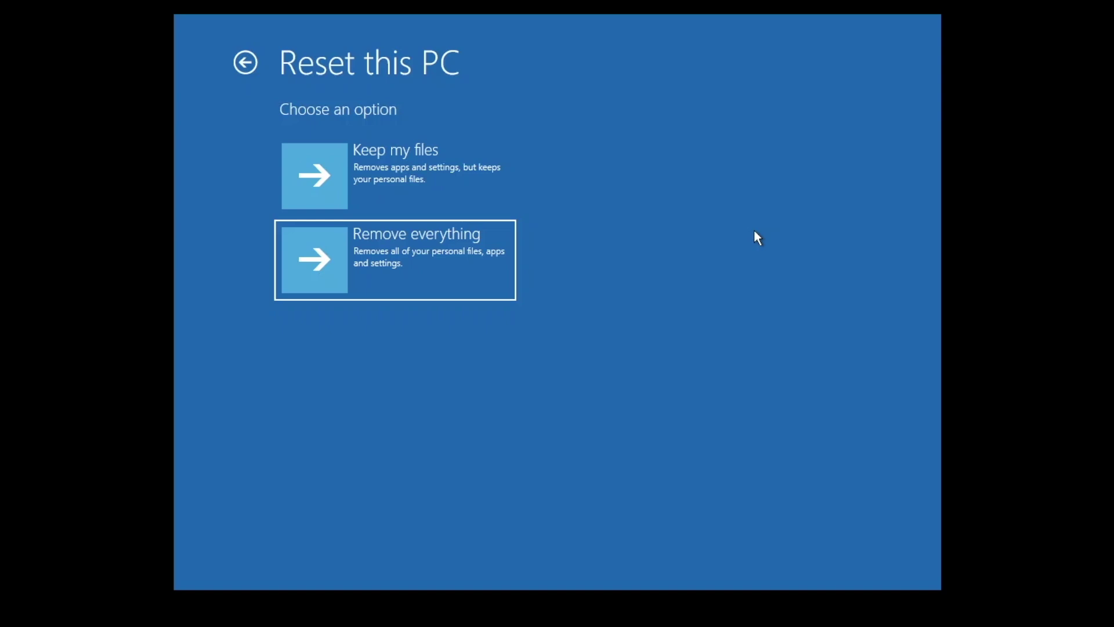
{"action": "key", "text": "Up"}
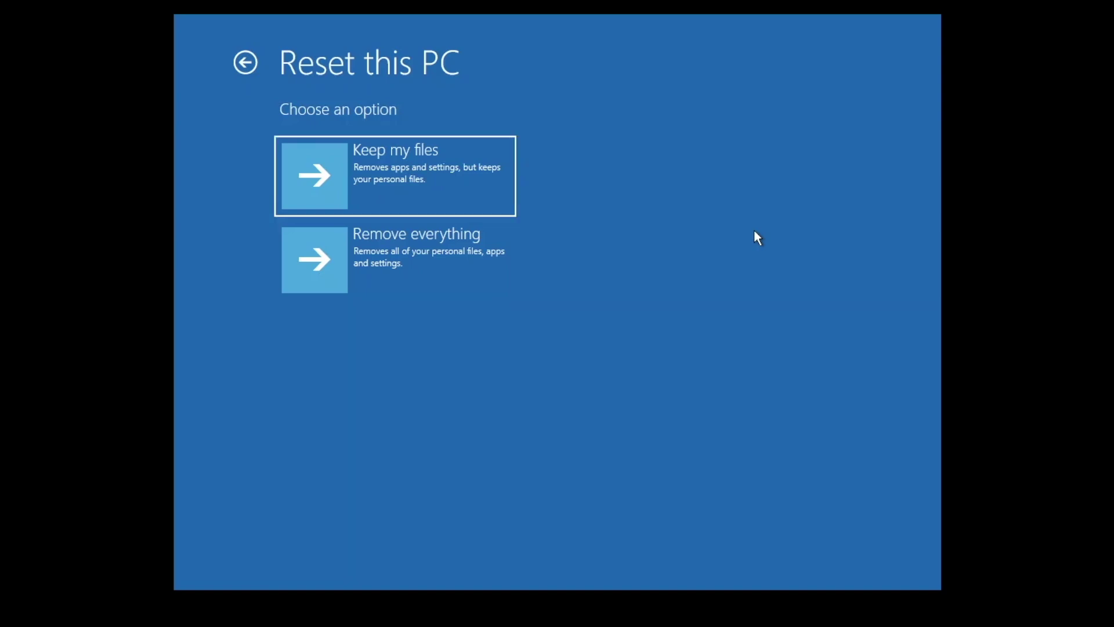
{"action": "key", "text": "Down"}
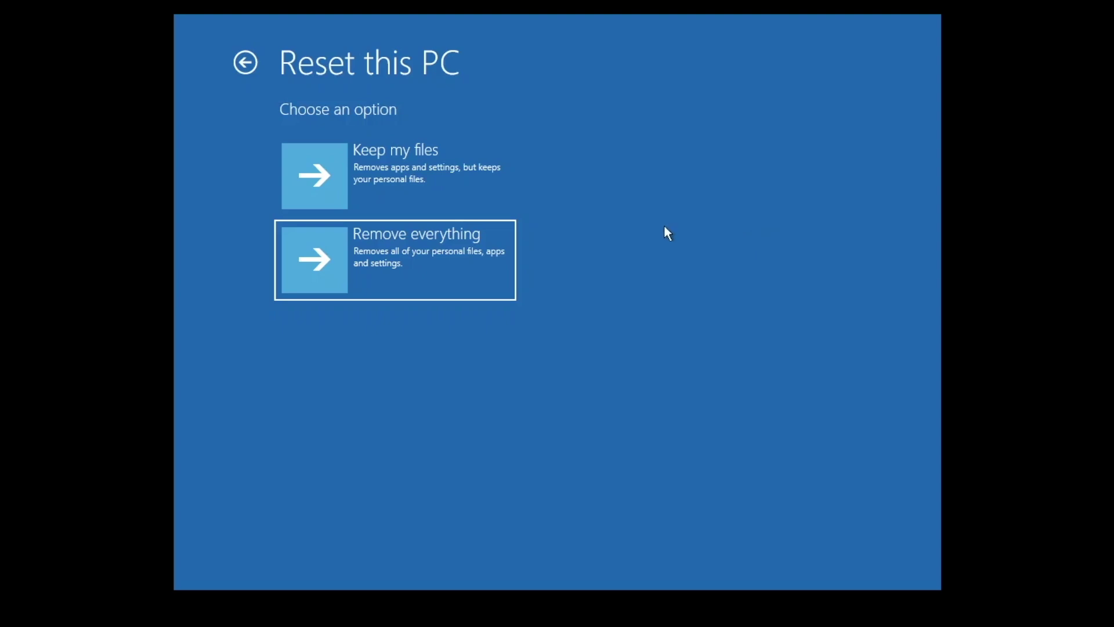
Back out of Reset this PC to Troubleshoot and open Advanced options.
{"action": "left_click", "coordinate": [247, 62]}
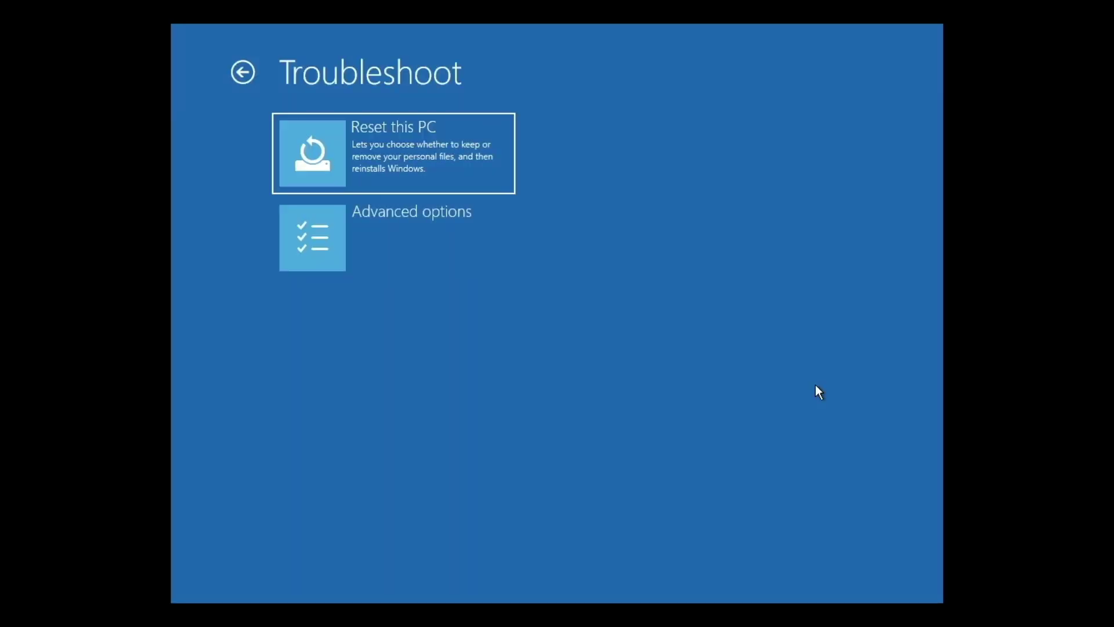
{"action": "key", "text": "Down"}
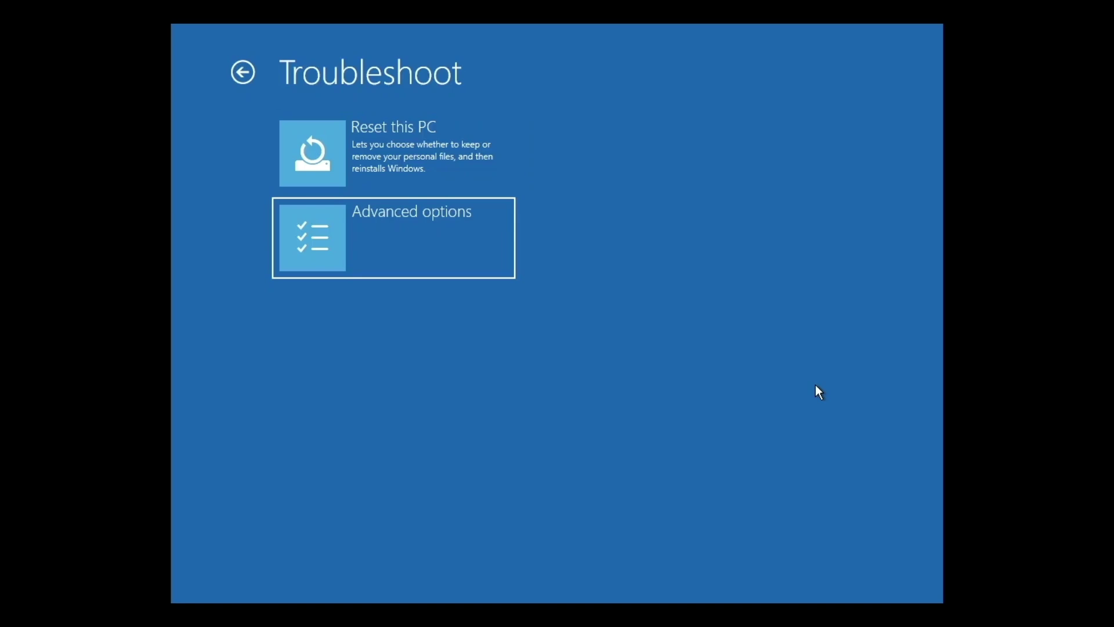
{"action": "key", "text": "Return"}
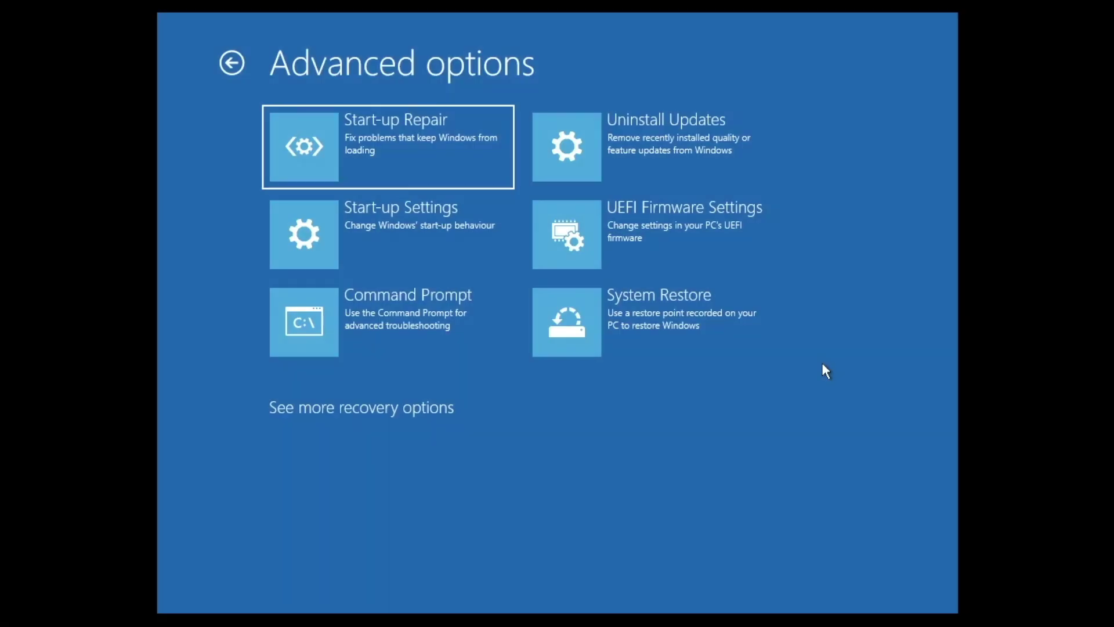
{"action": "left_click", "coordinate": [425, 230]}
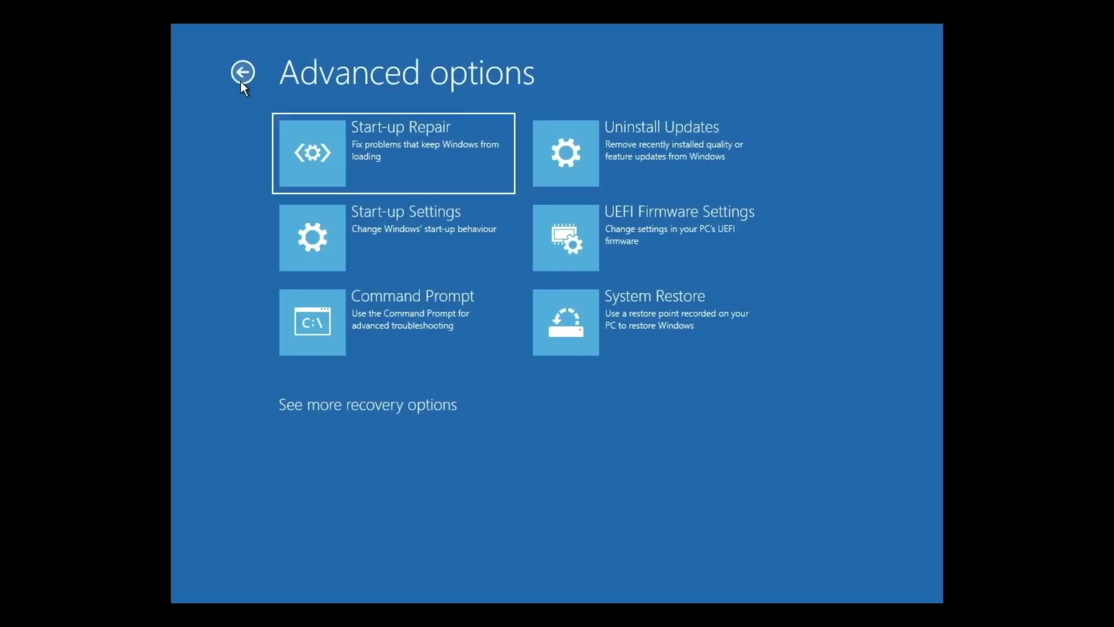
{"action": "key", "text": "Down"}
{"action": "key", "text": "Down"}
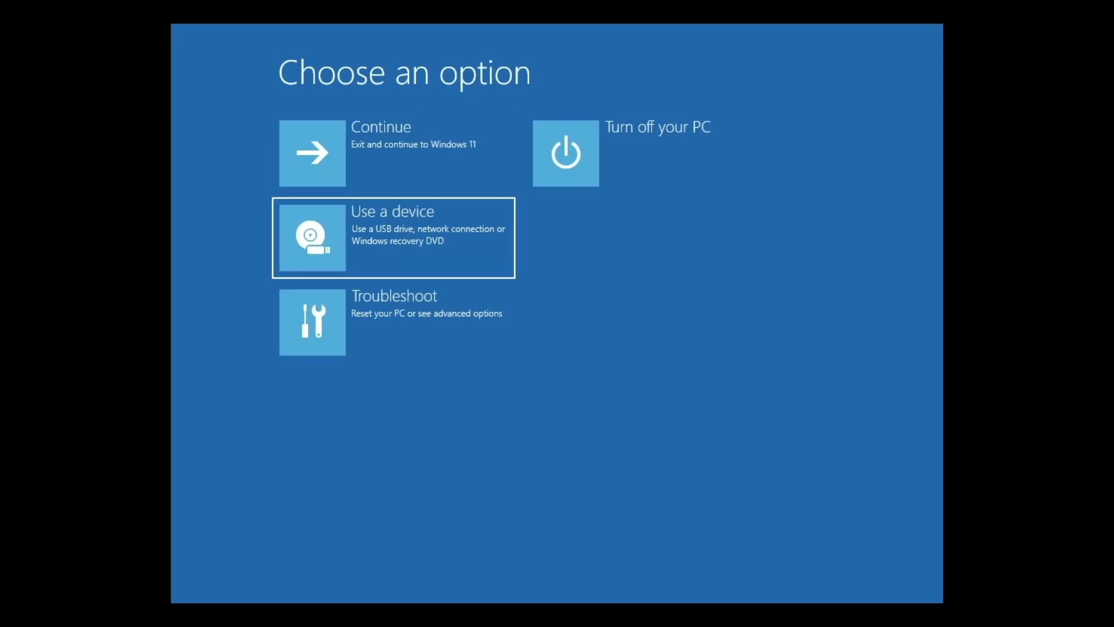
{"action": "key", "text": "Down"}
{"action": "key", "text": "Return"}
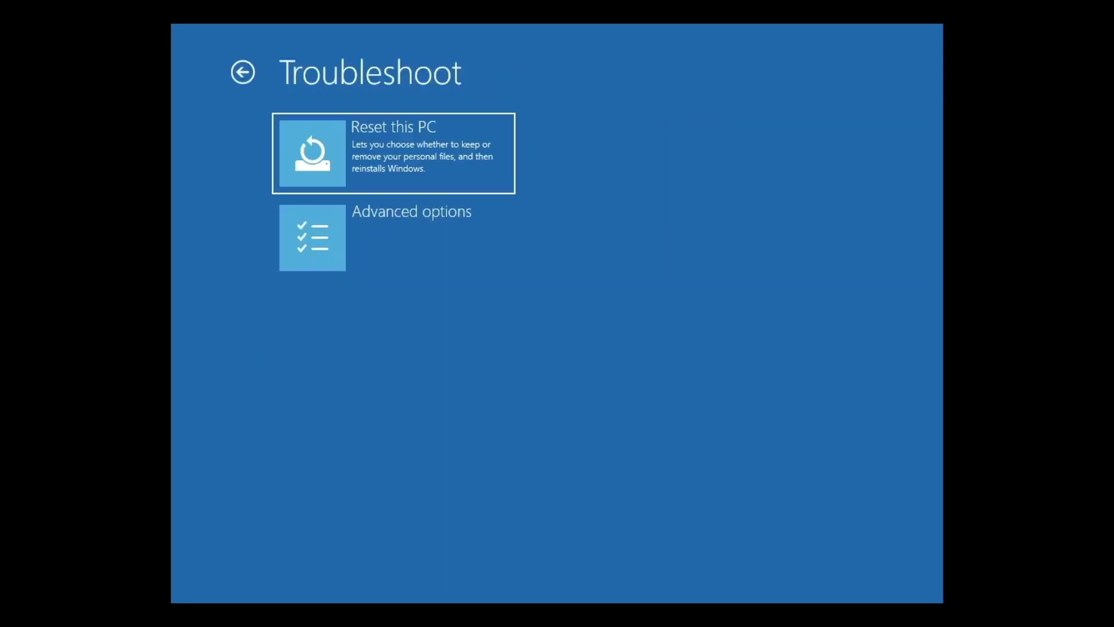
{"action": "key", "text": "Down"}
{"action": "key", "text": "Return"}
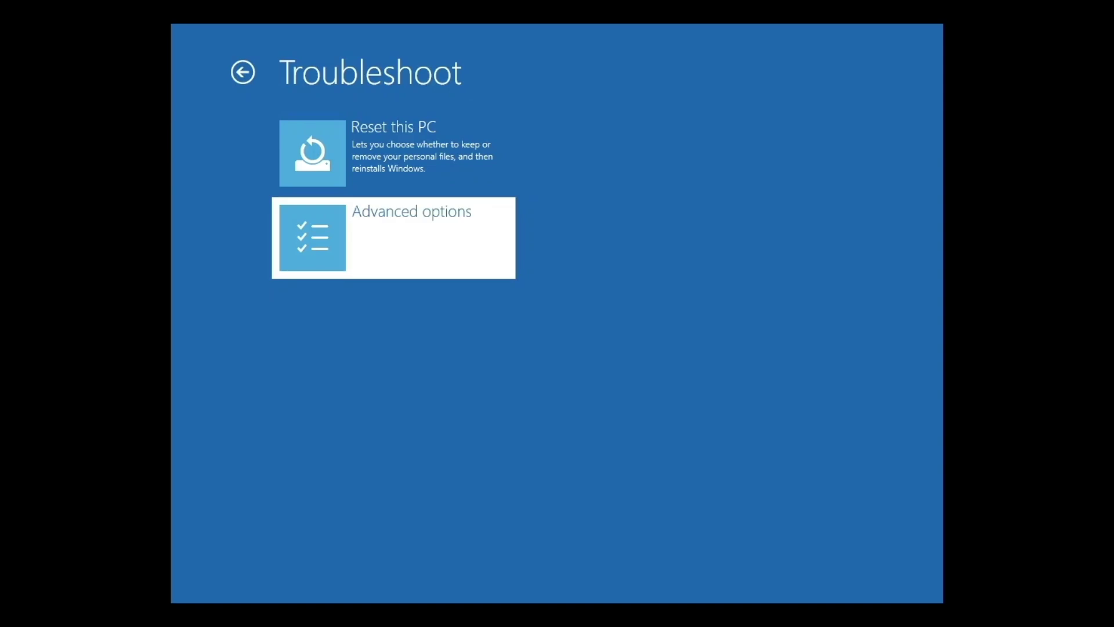
{"action": "key", "text": "Right"}
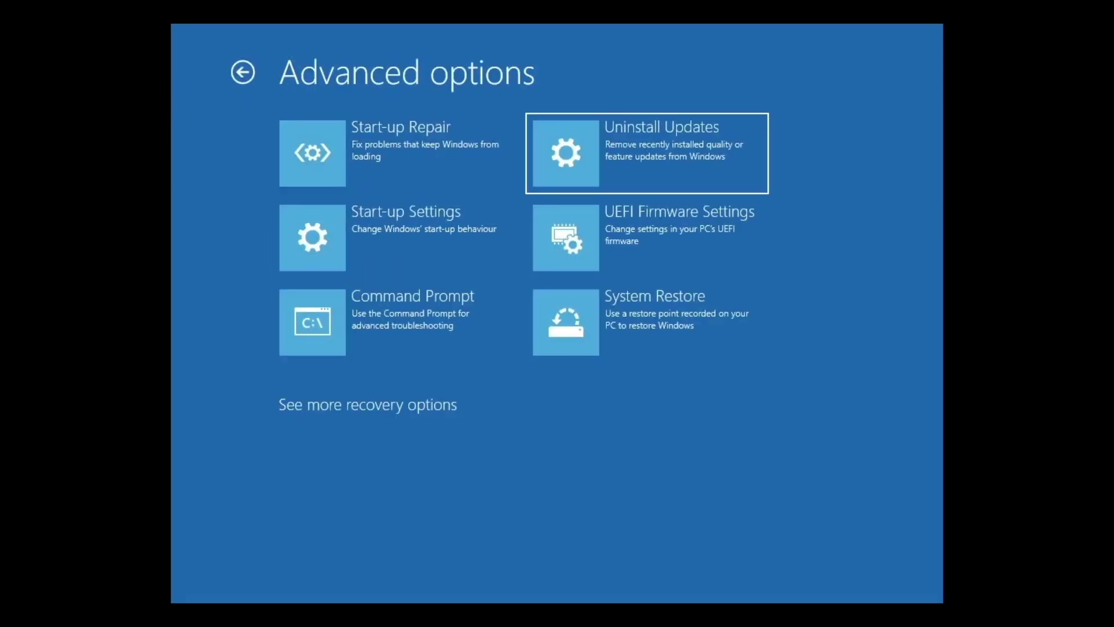
{"action": "key", "text": "Return"}
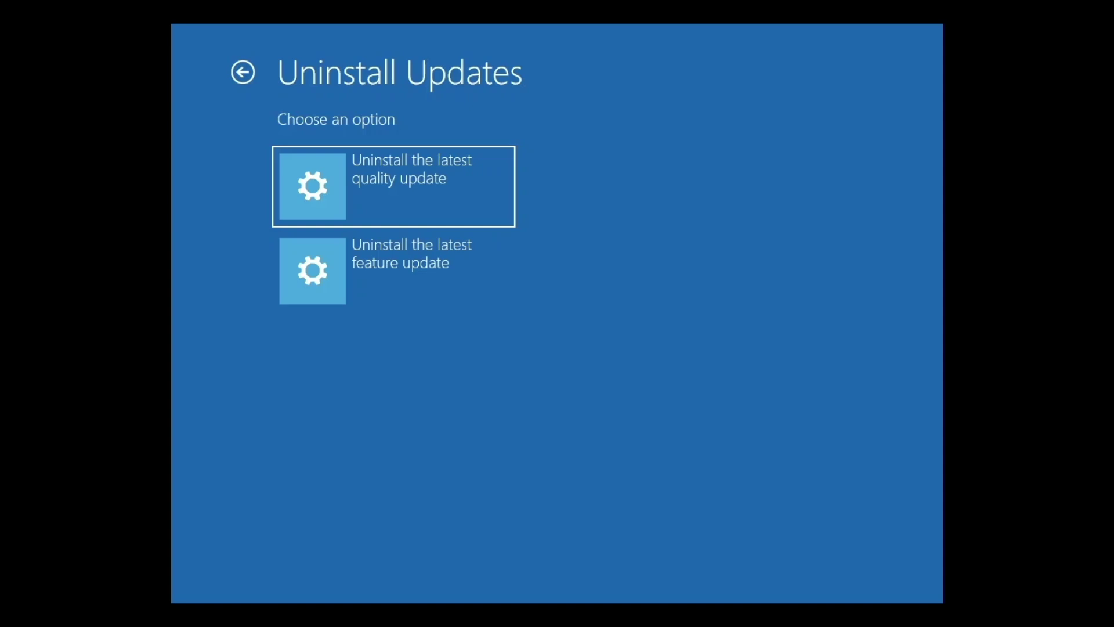
{"action": "key", "text": "Down"}
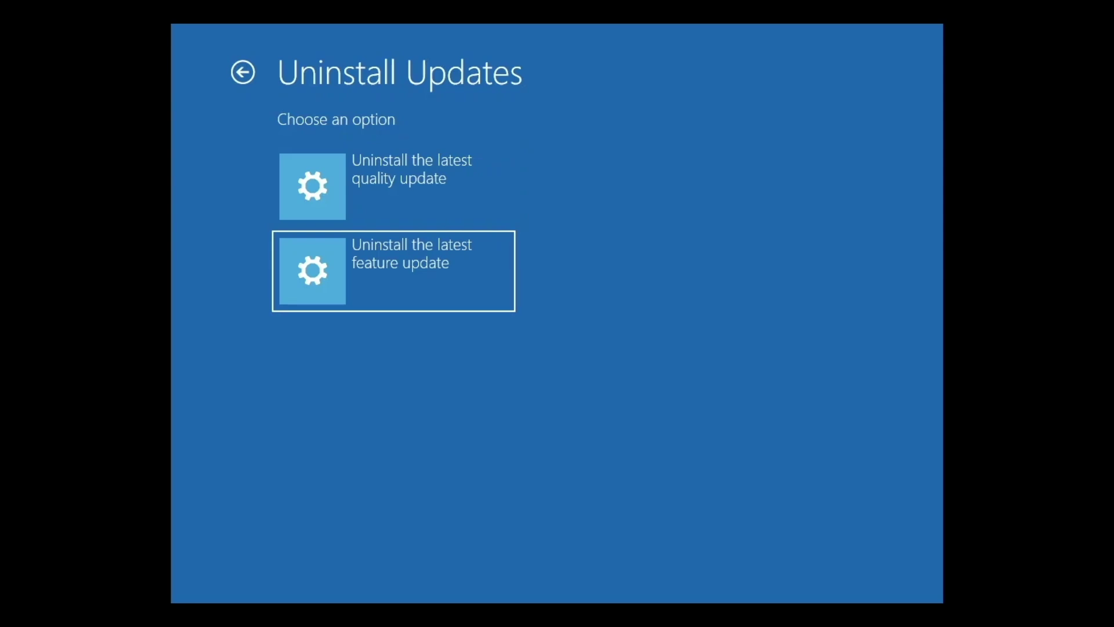
{"action": "key", "text": "Tab"}
{"action": "key", "text": "Return"}
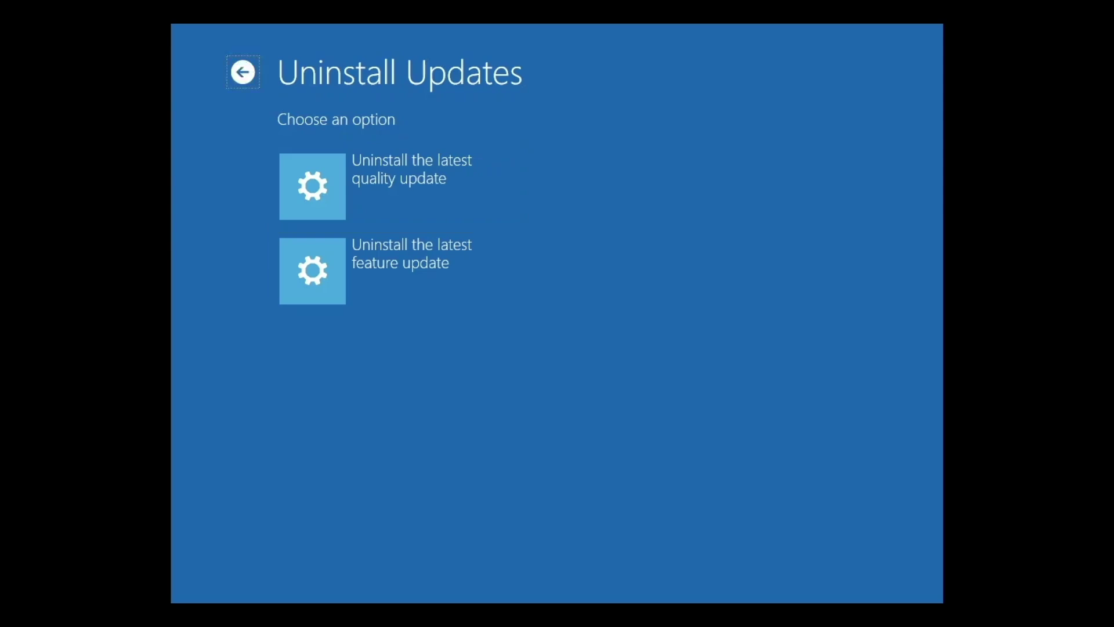
Browse Uninstall Updates, UEFI Firmware Settings and System Restore, then show more recovery options.
{"action": "key", "text": "Right"}
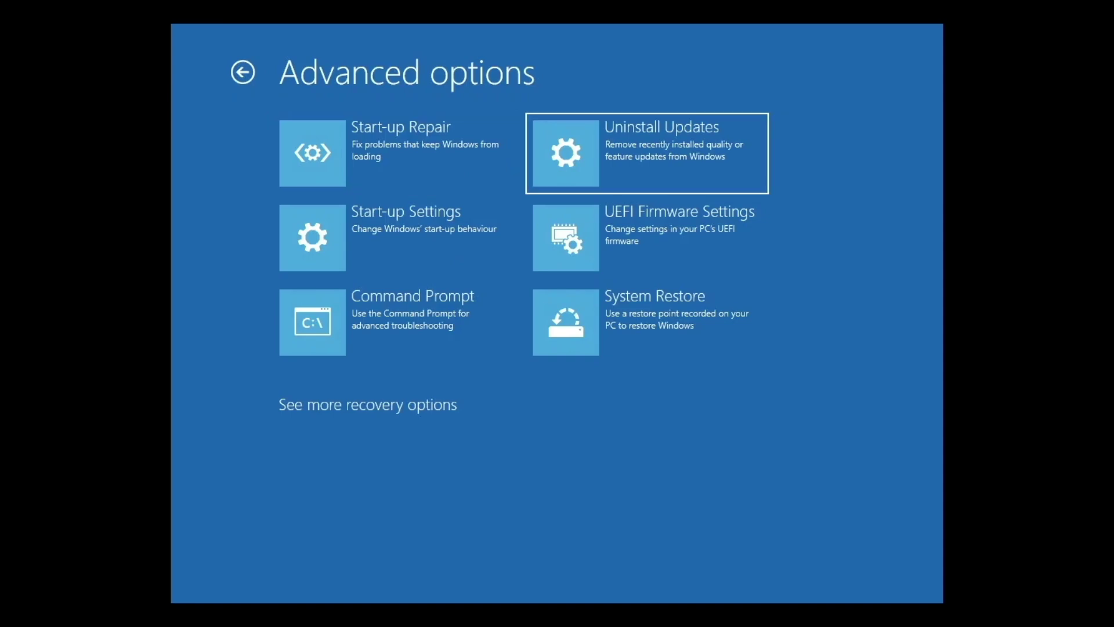
{"action": "key", "text": "Down"}
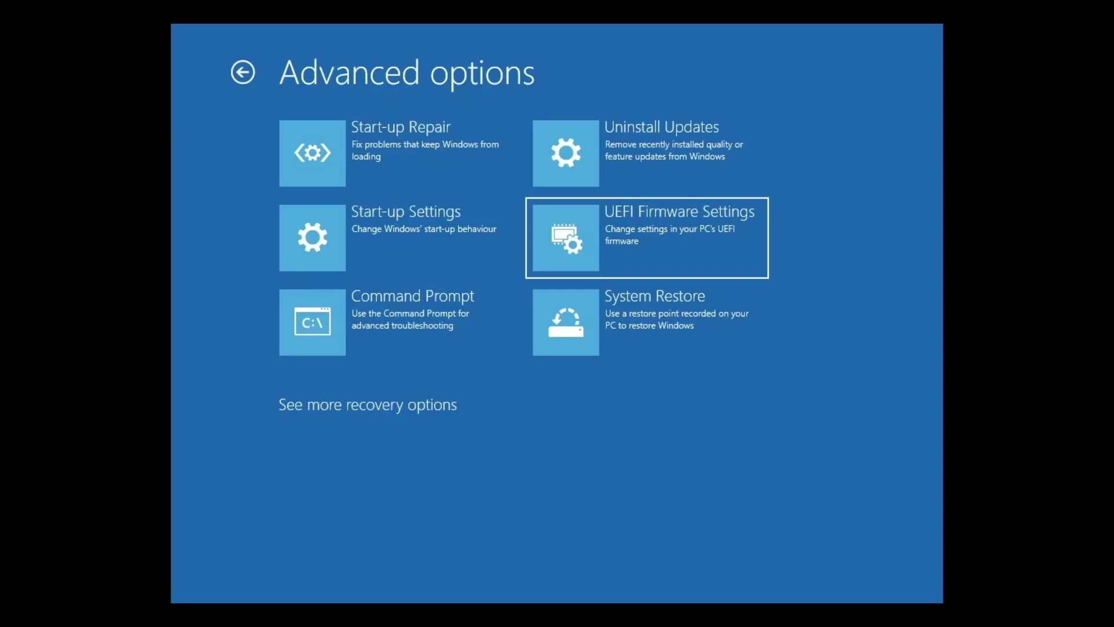
{"action": "key", "text": "Down"}
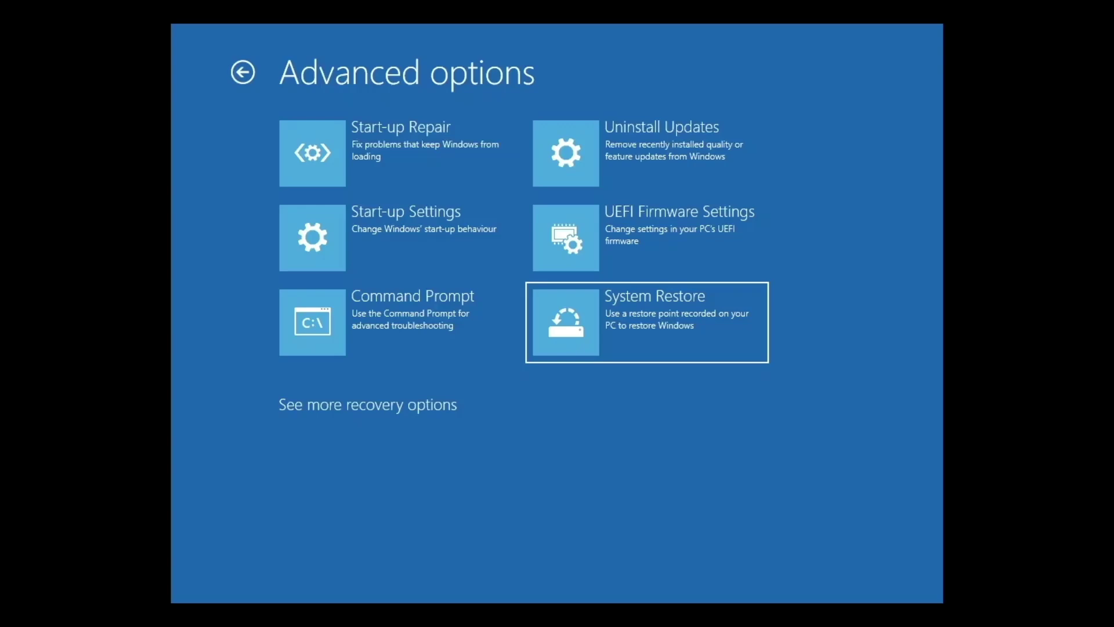
{"action": "left_click", "coordinate": [416, 404]}
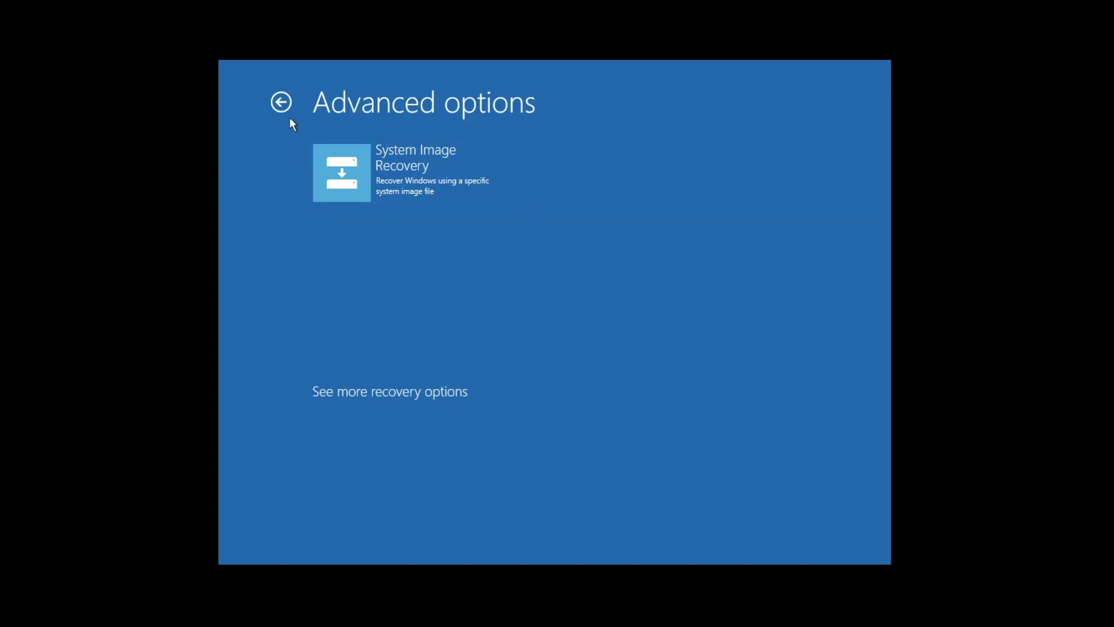
Go back from the additional recovery options to the Troubleshoot page.
{"action": "left_click", "coordinate": [281, 102]}
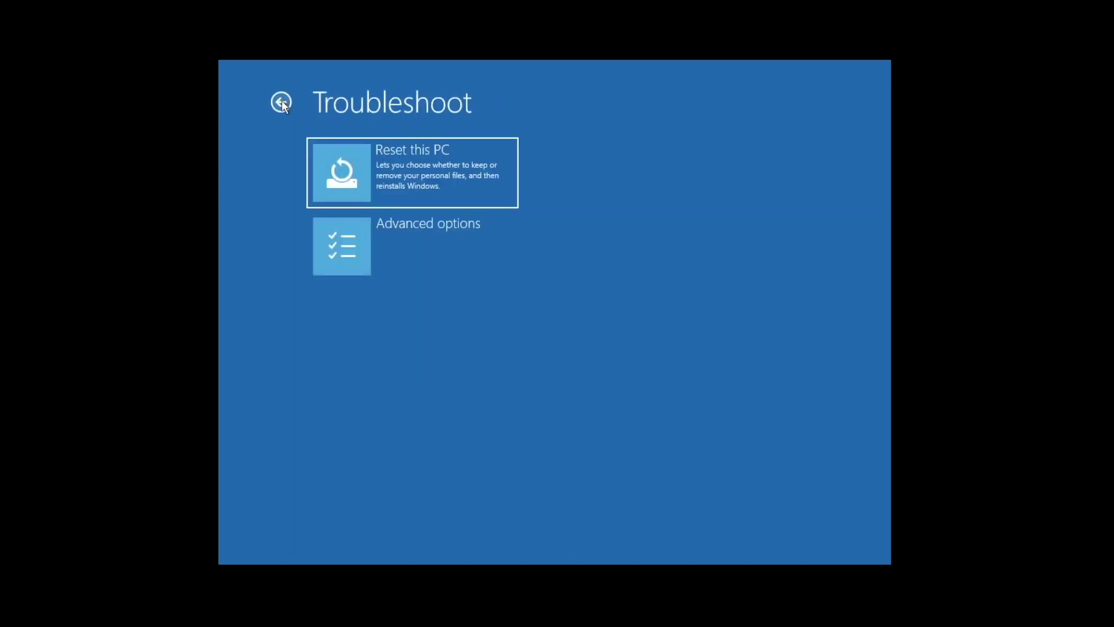
Return to Choose an option and move focus to Turn off your PC.
{"action": "left_click", "coordinate": [281, 102]}
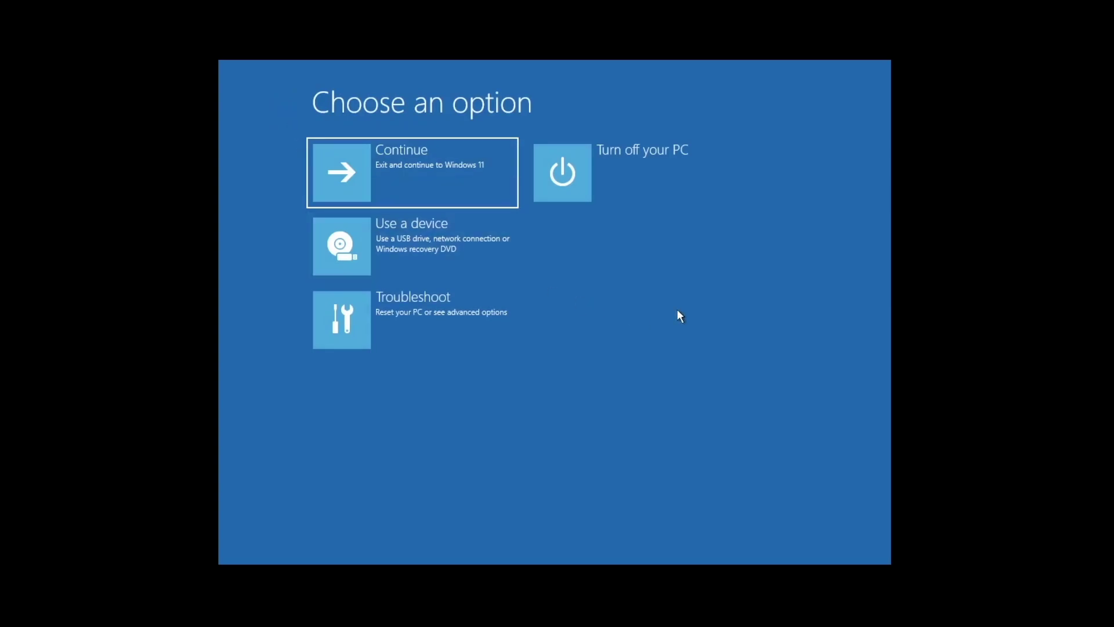
{"action": "key", "text": "Right"}
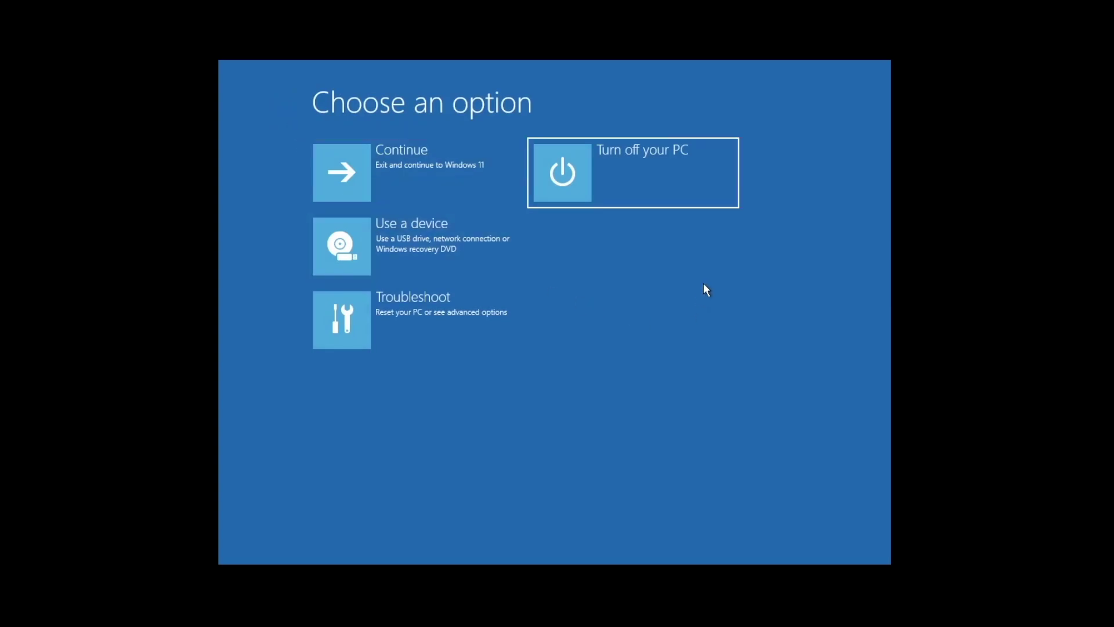